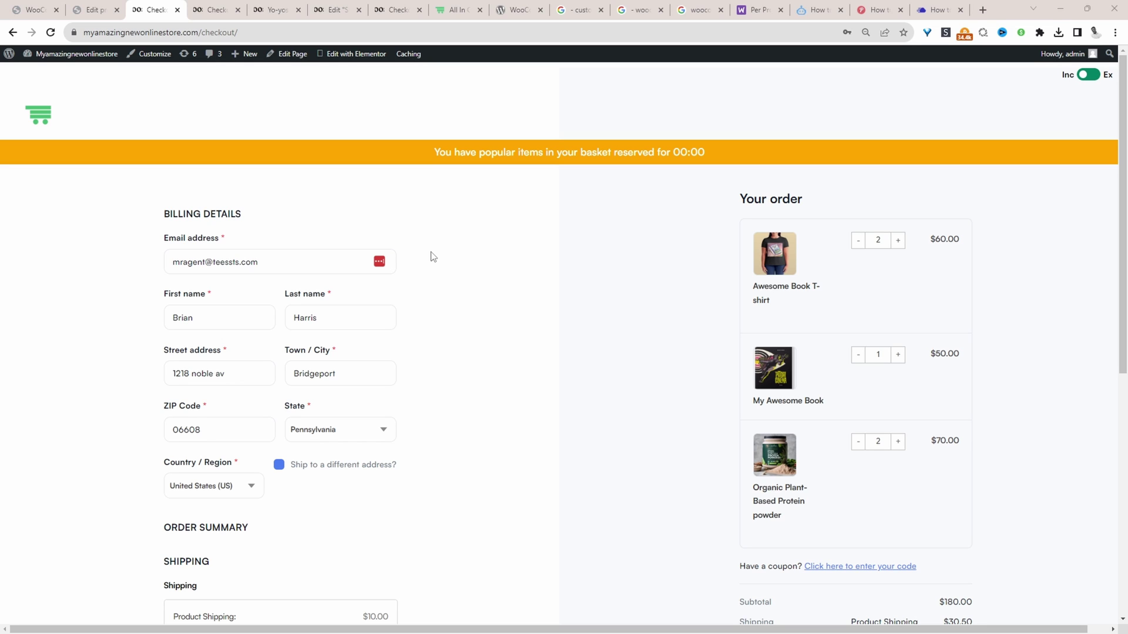
Raise the protein powder to quantity 3 at checkout ($40.50 shipping), then return to the admin Dashboard
left_click_drag(781, 516, 751, 501)
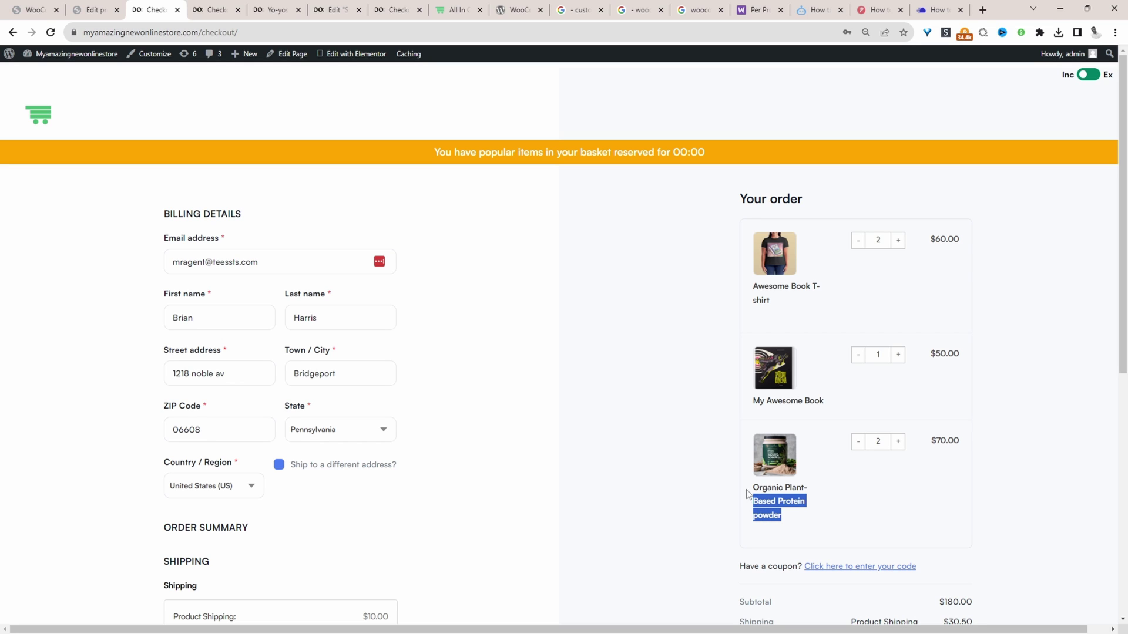
left_click(873, 490)
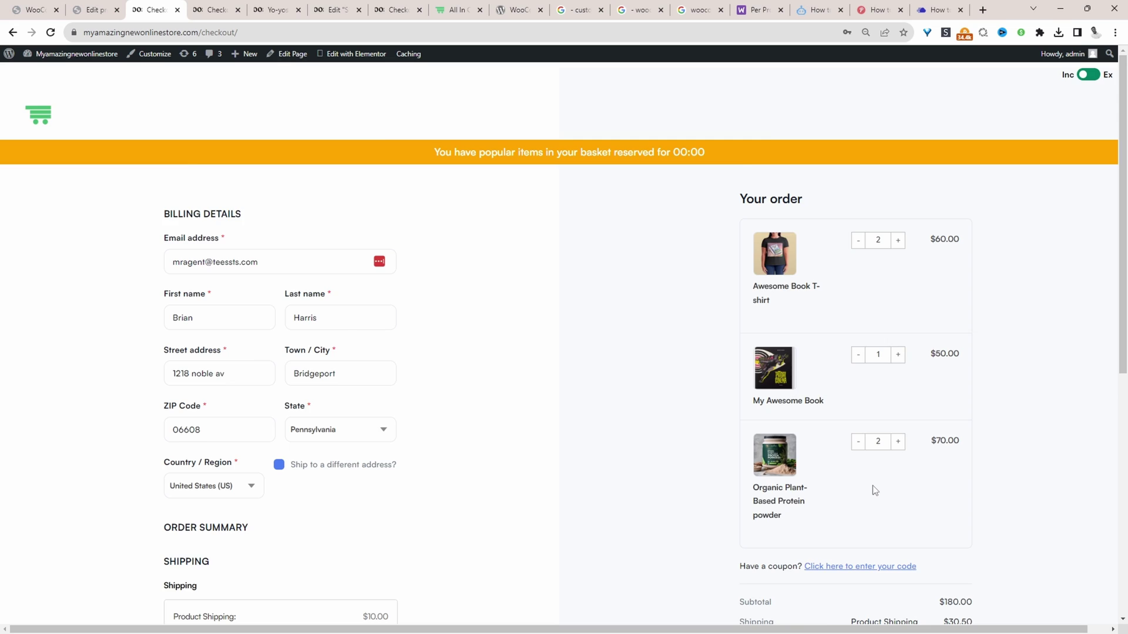
scroll(873, 490, "down", 2)
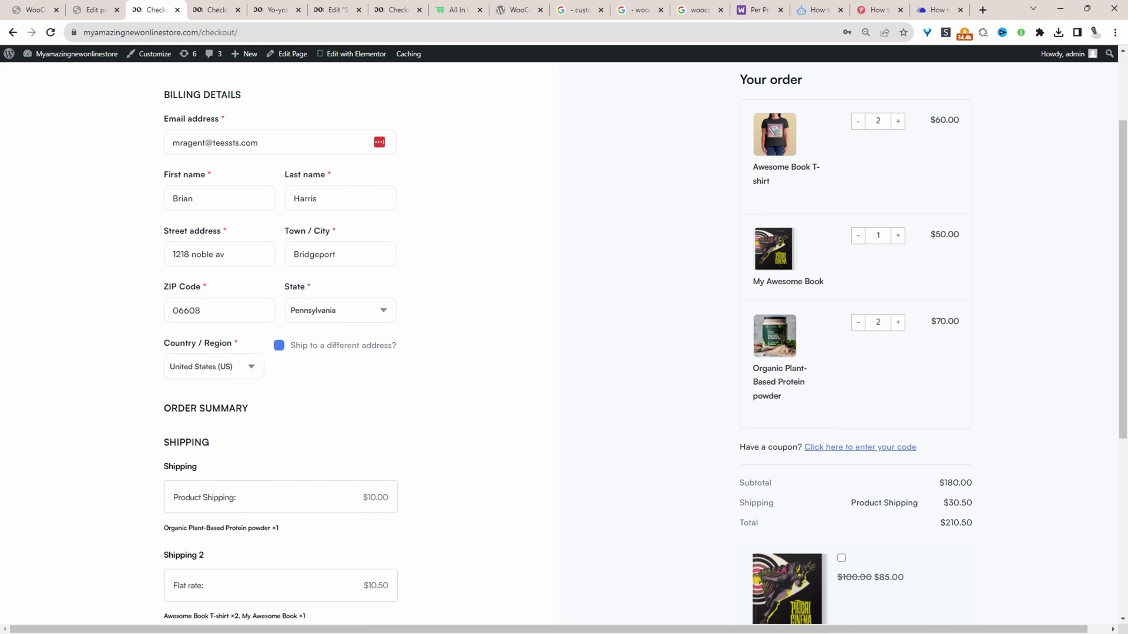
left_click(903, 317)
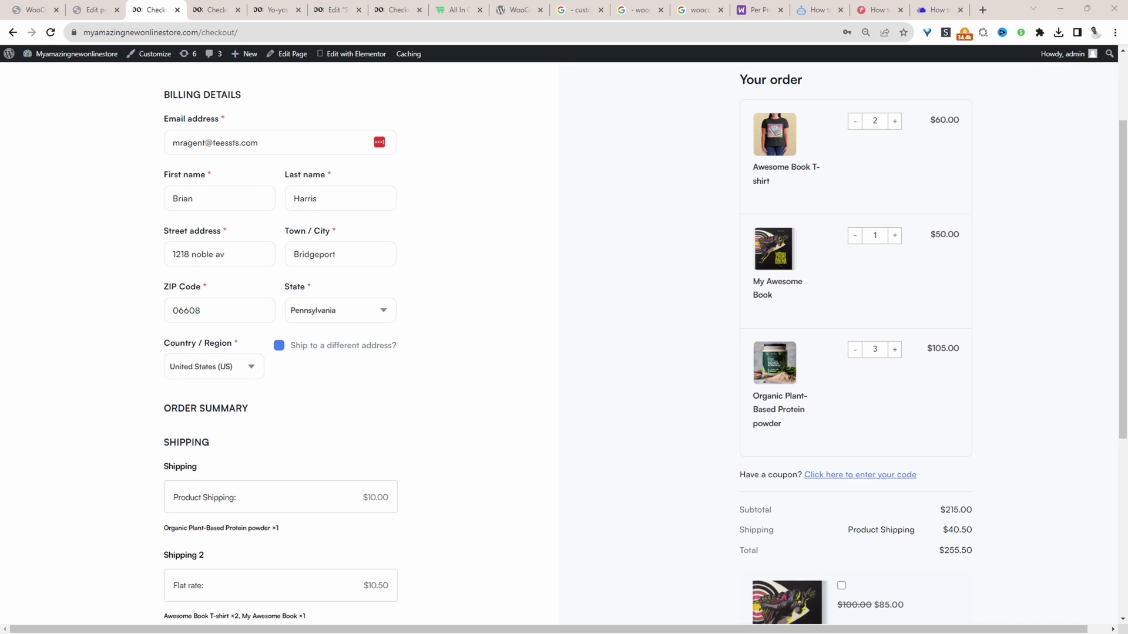
left_click_drag(758, 10, 206, 15)
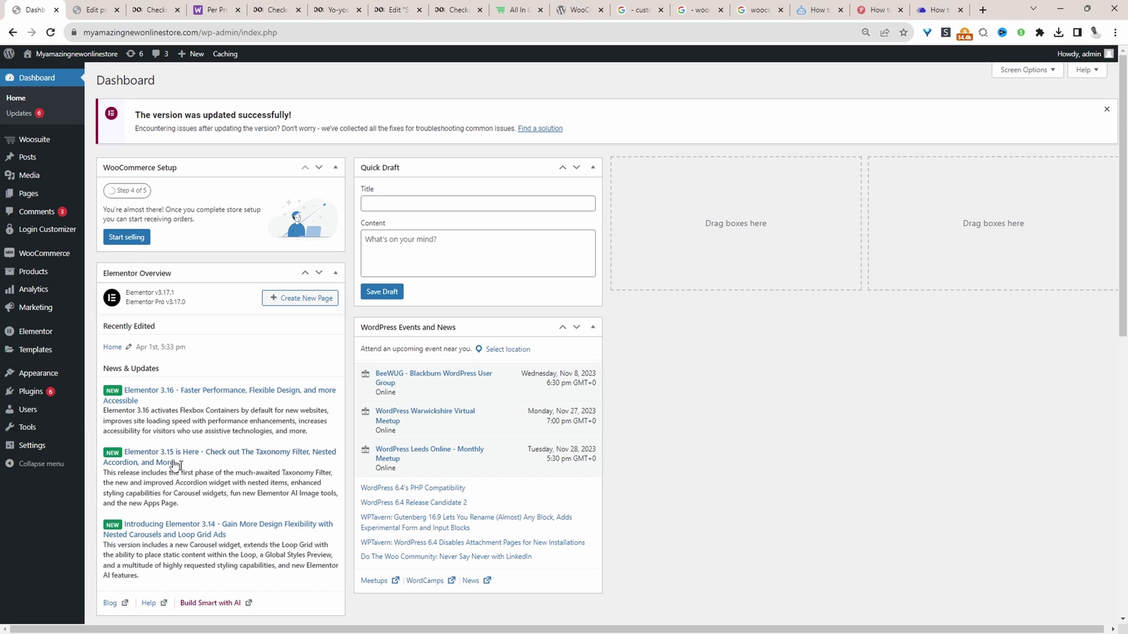
Open WooCommerce Settings' Shipping zones and edit the US zone with Flat rate and Product Shipping
mouse_move(33, 391)
mouse_move(47, 253)
left_click(122, 329)
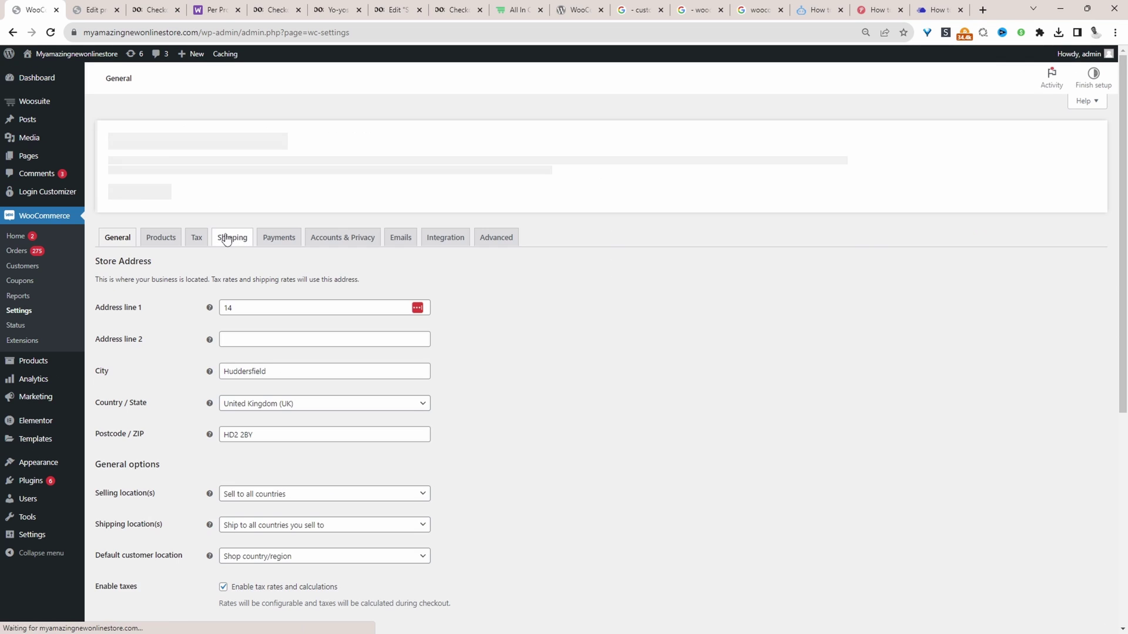
left_click(228, 238)
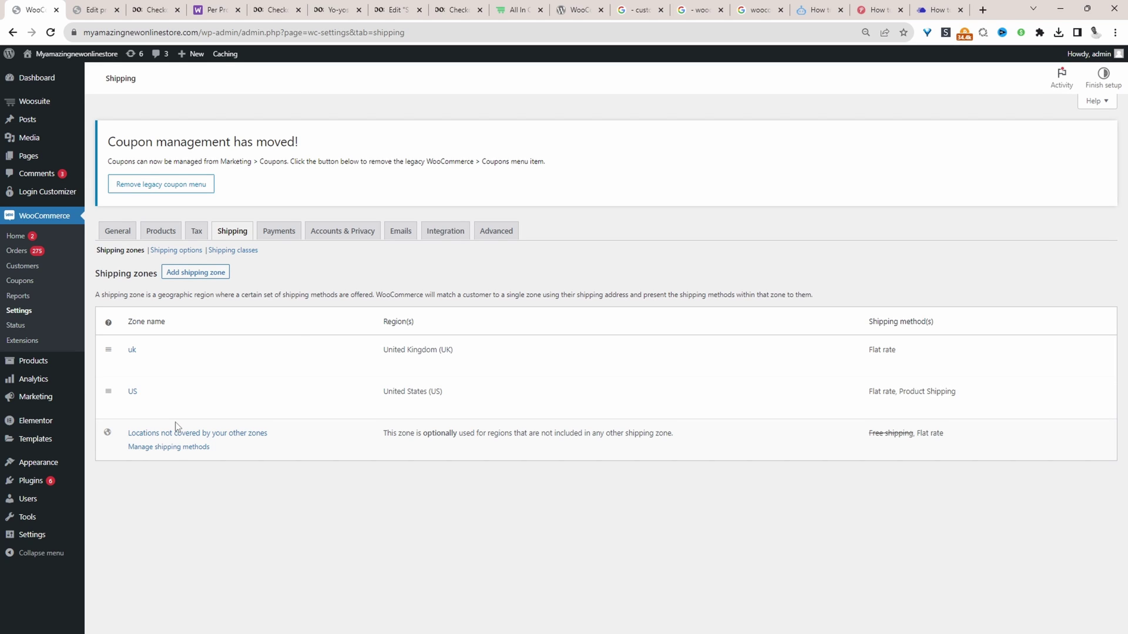
mouse_move(132, 402)
left_click(134, 404)
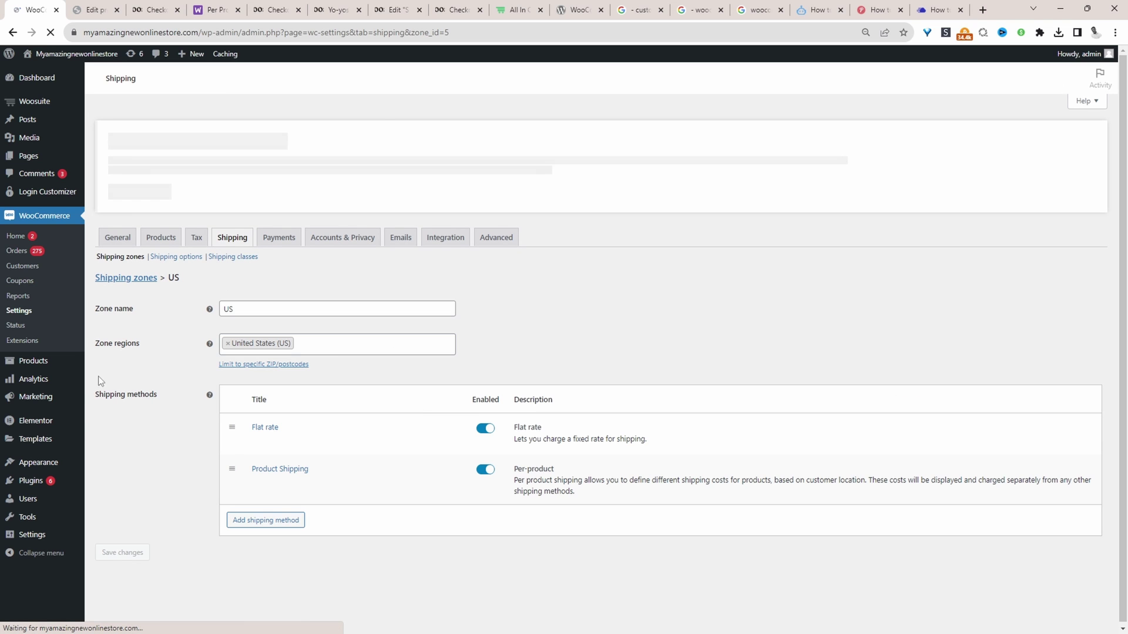
left_click(272, 515)
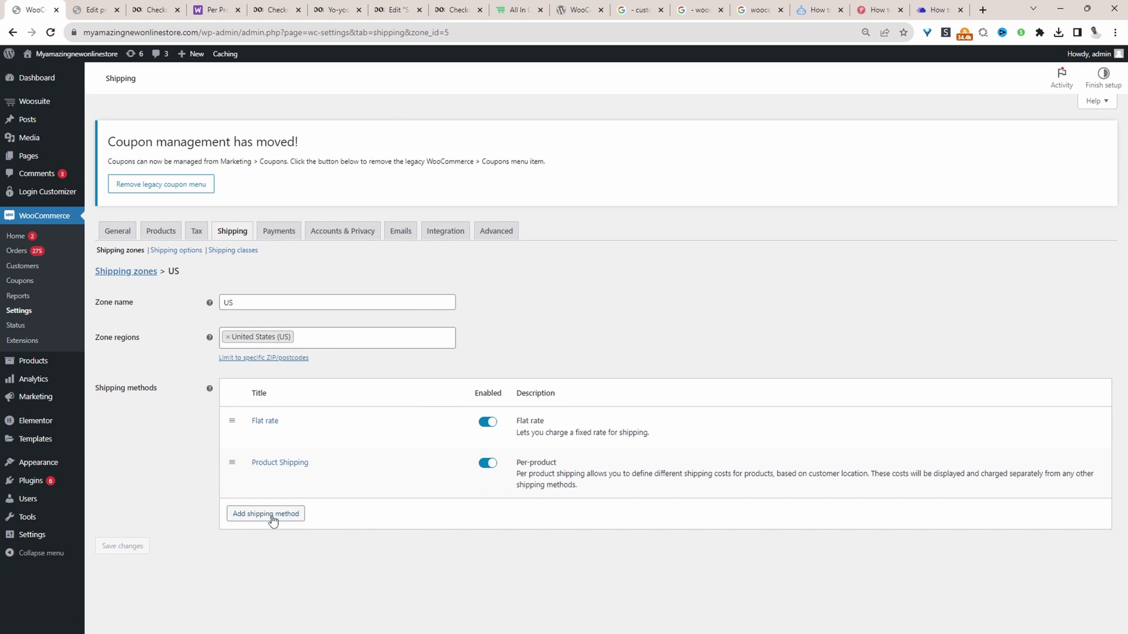
left_click(501, 343)
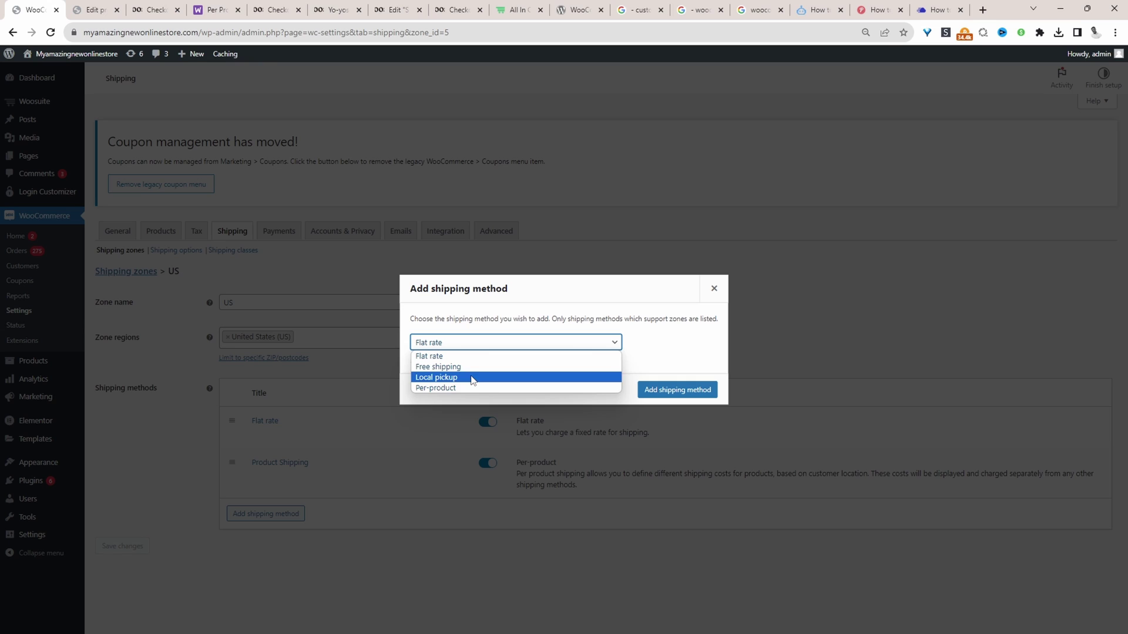
left_click(443, 390)
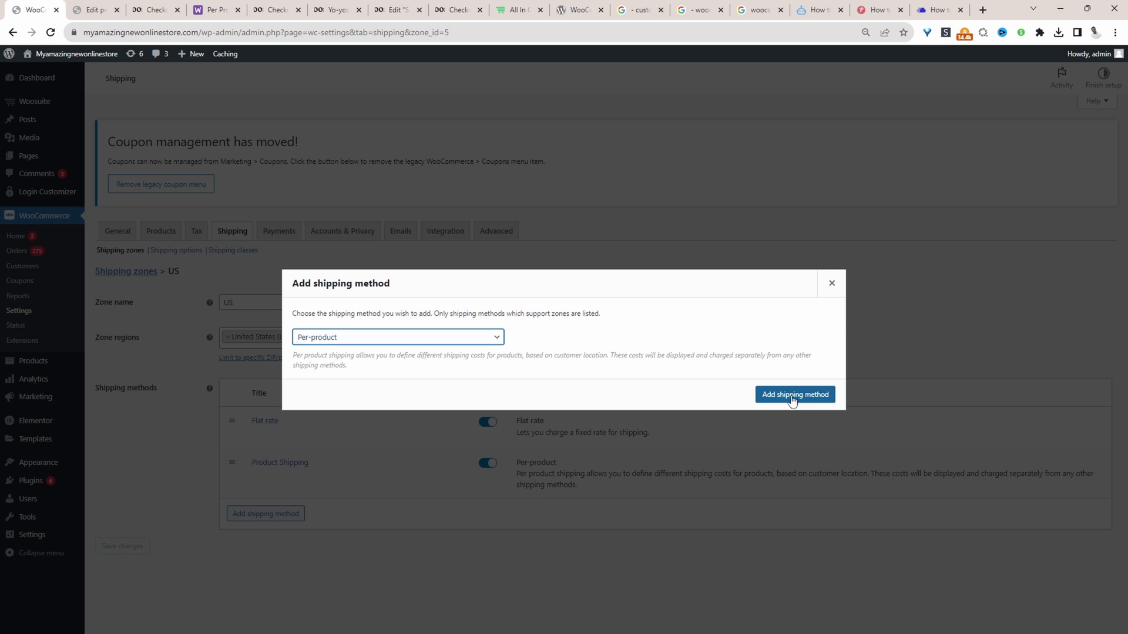
left_click(835, 286)
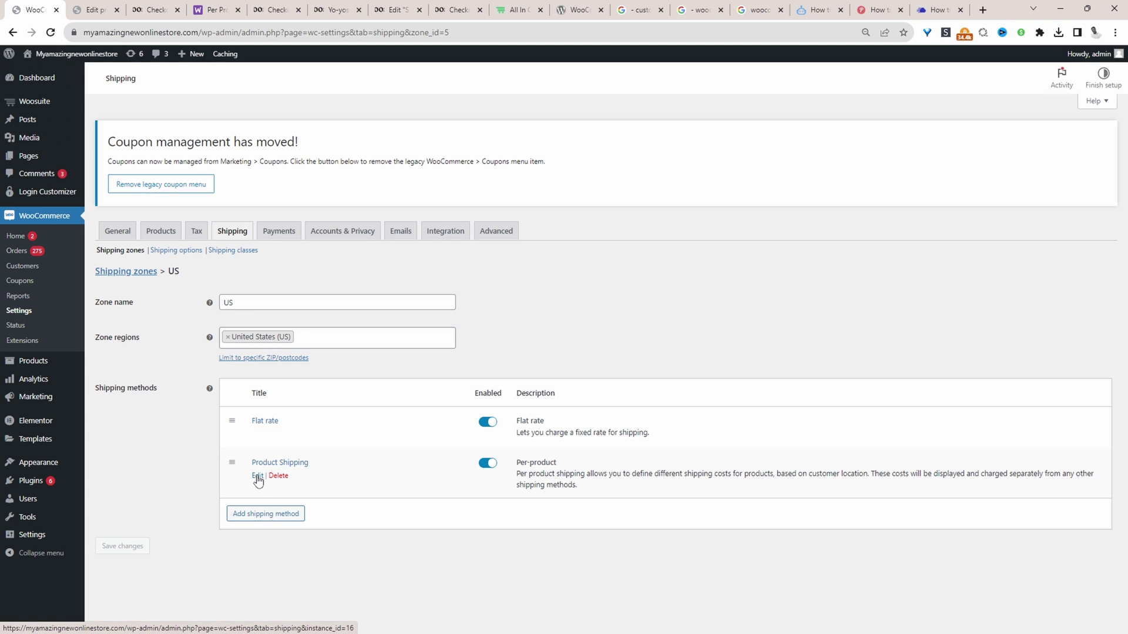
left_click(257, 476)
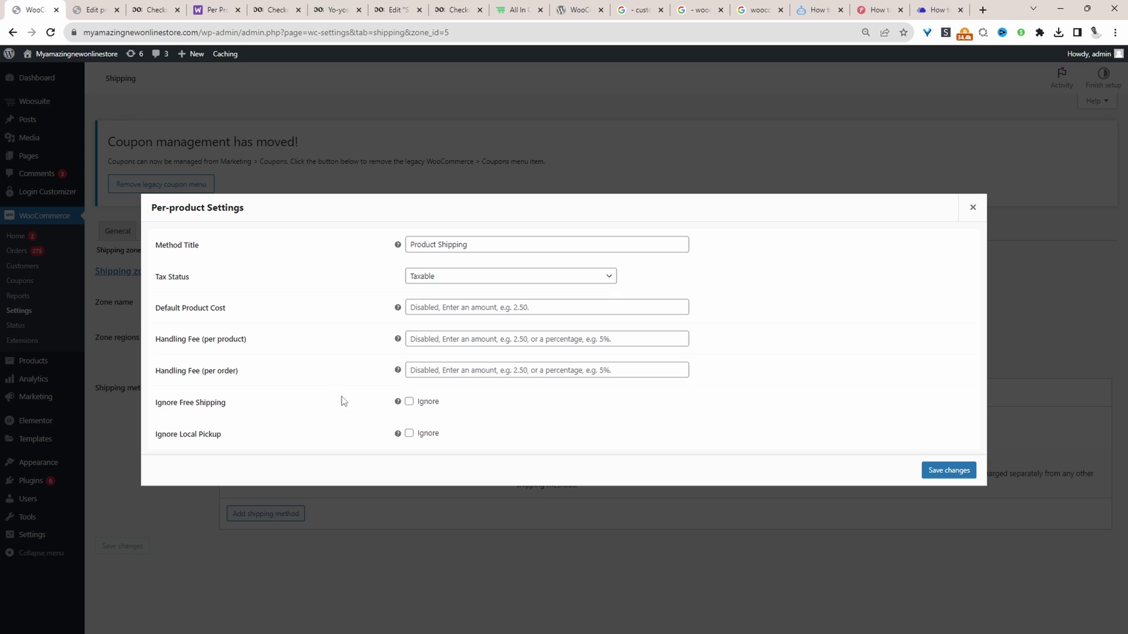
left_click_drag(467, 244, 412, 251)
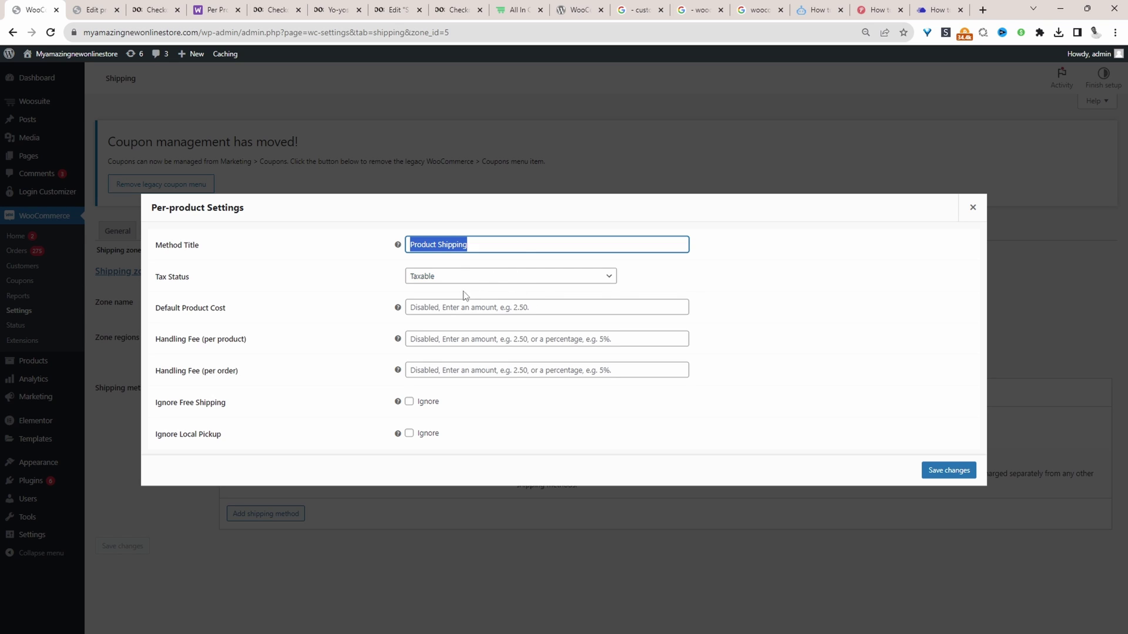
left_click(534, 308)
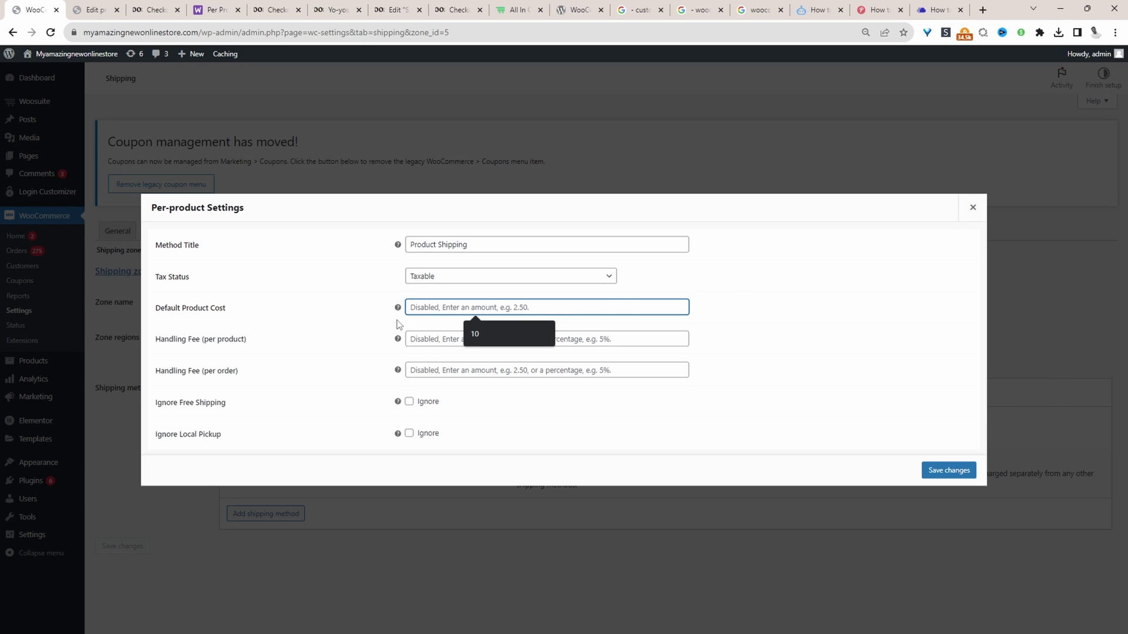
left_click(338, 350)
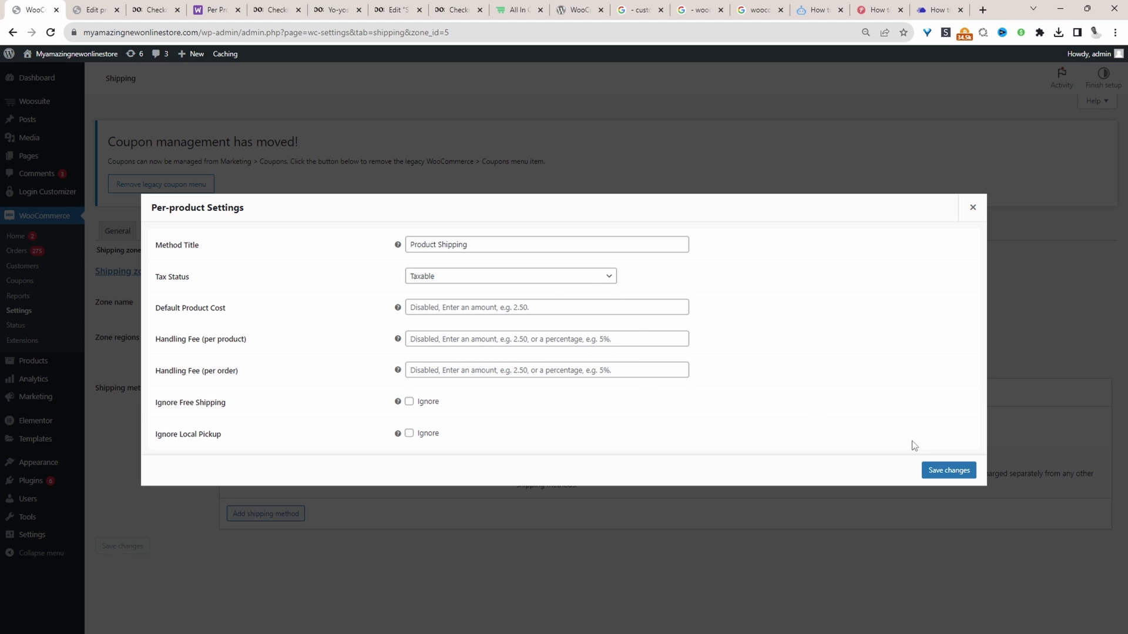
left_click(943, 471)
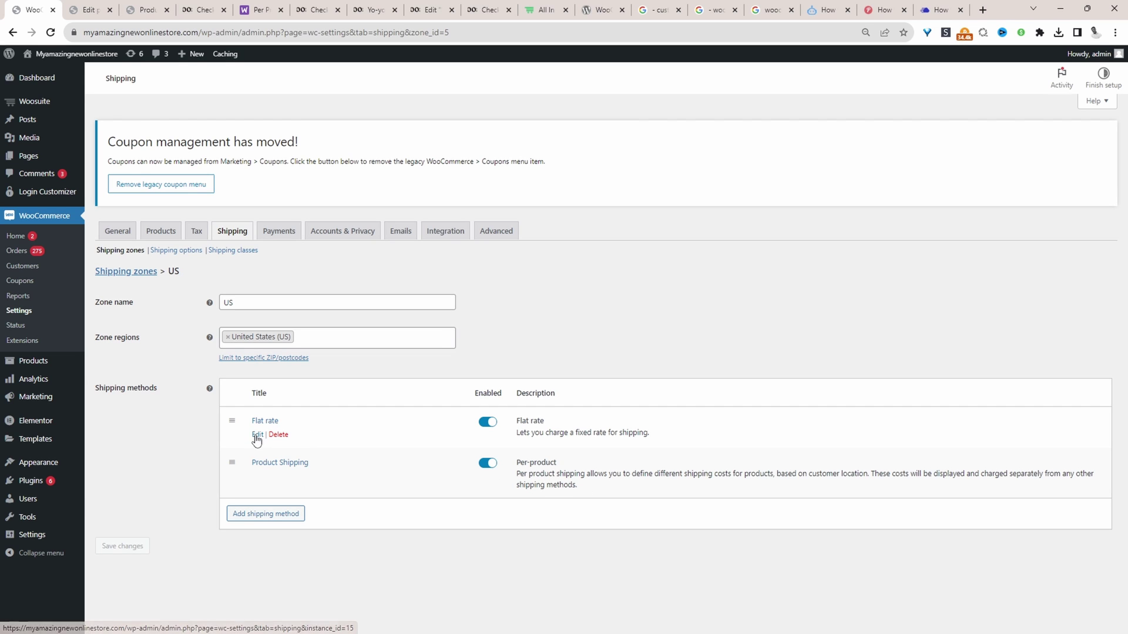
Check the Flat rate cost formula 3.50 * [qty], close it unchanged, and go to All Products
left_click(256, 434)
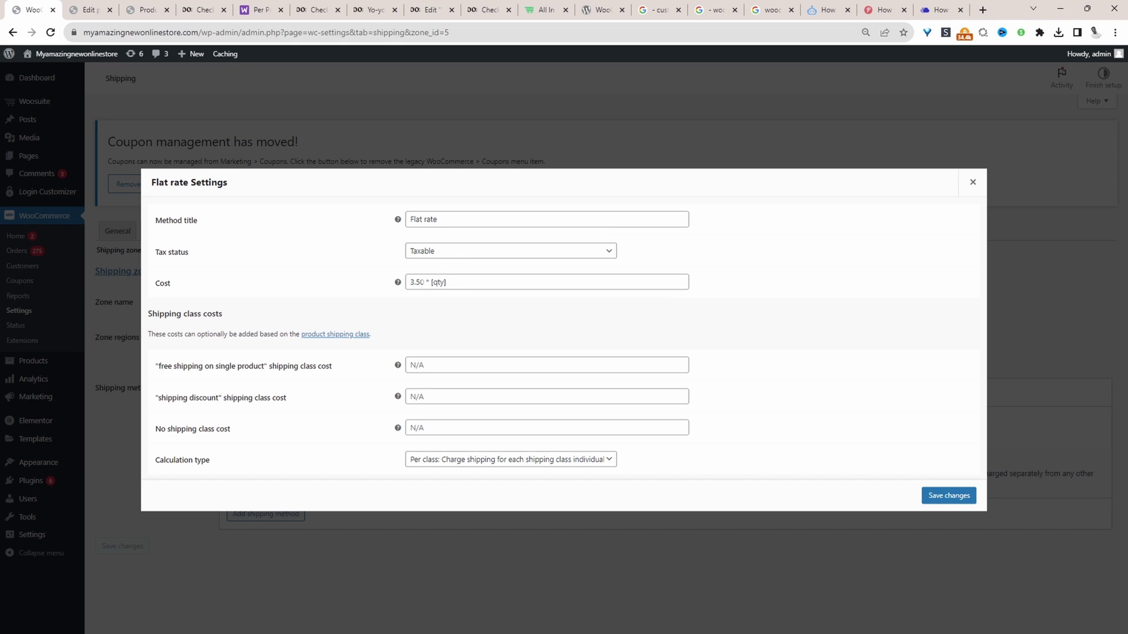
left_click(421, 282)
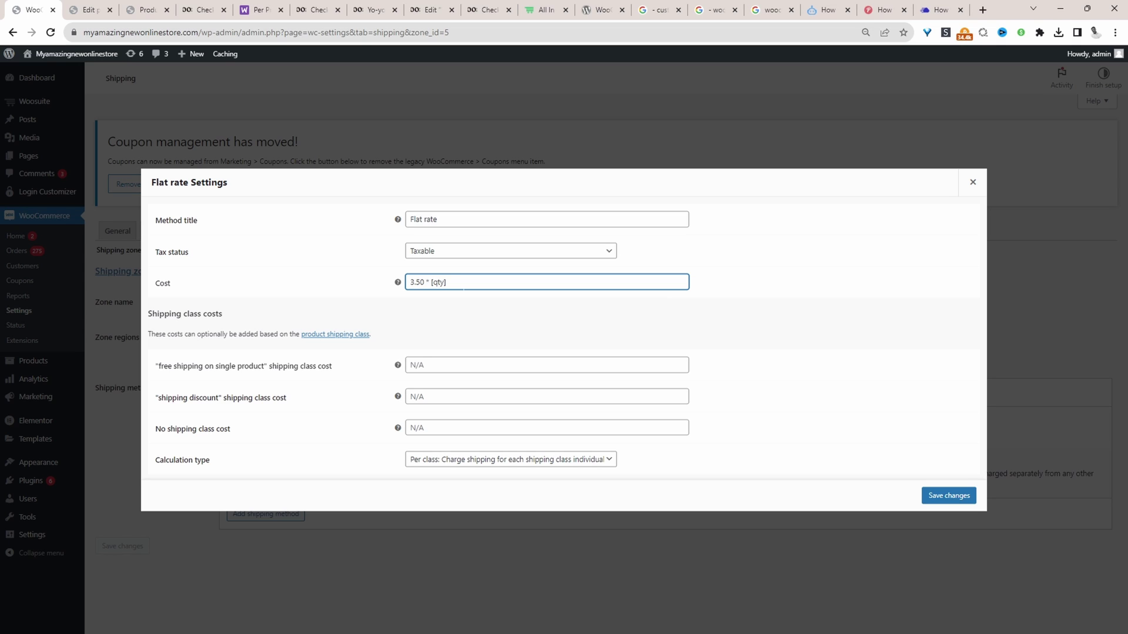
left_click_drag(465, 283, 301, 281)
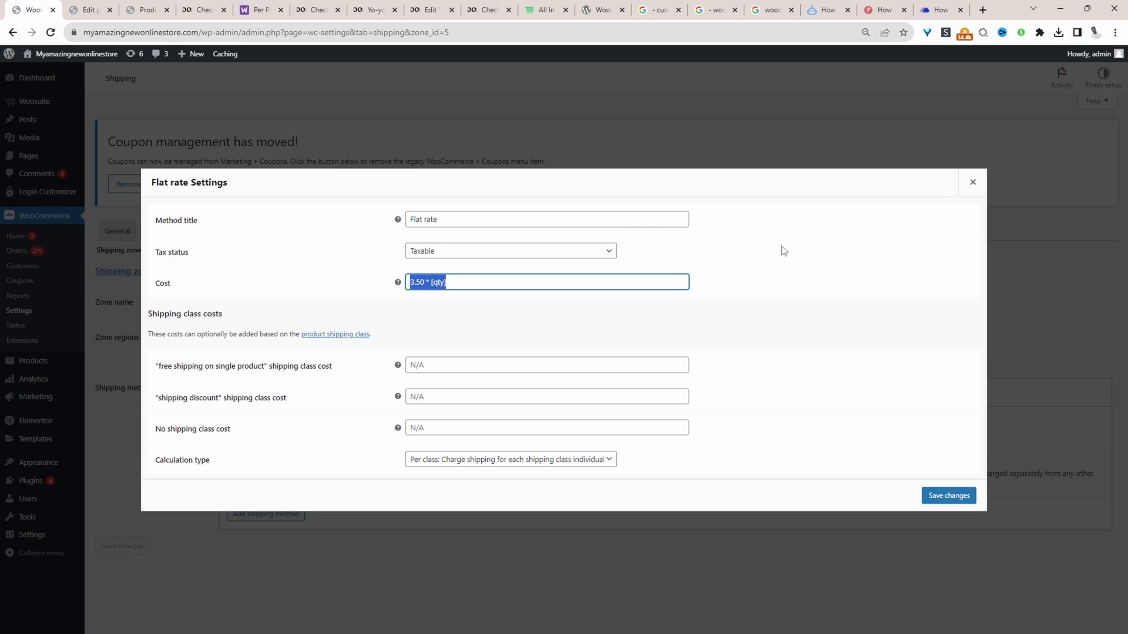
left_click(963, 194)
mouse_move(272, 430)
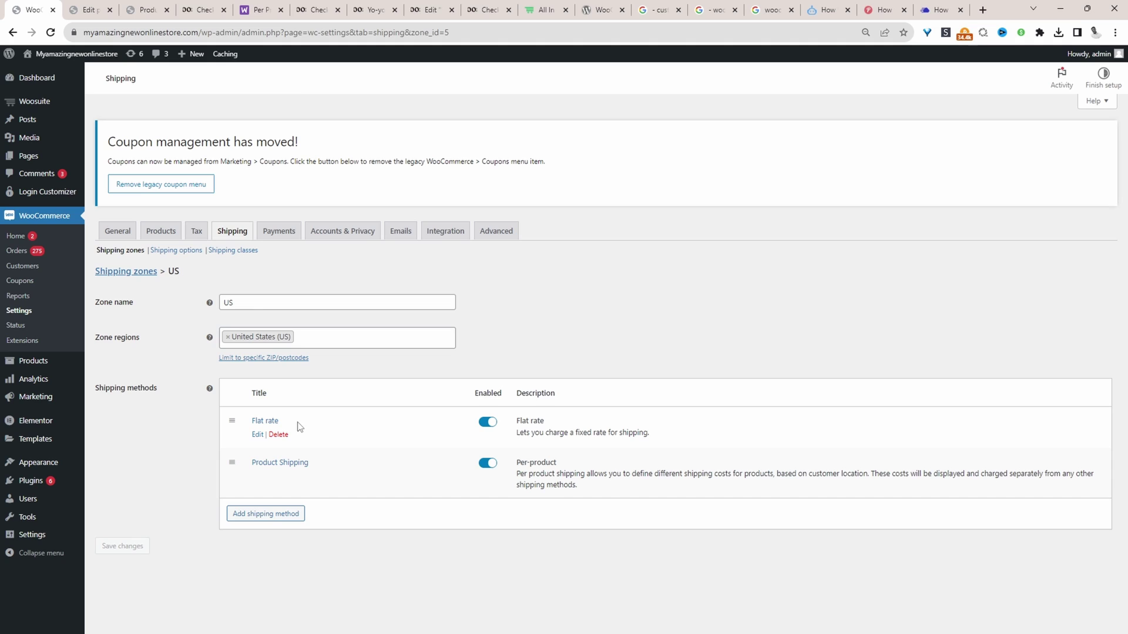
mouse_move(322, 466)
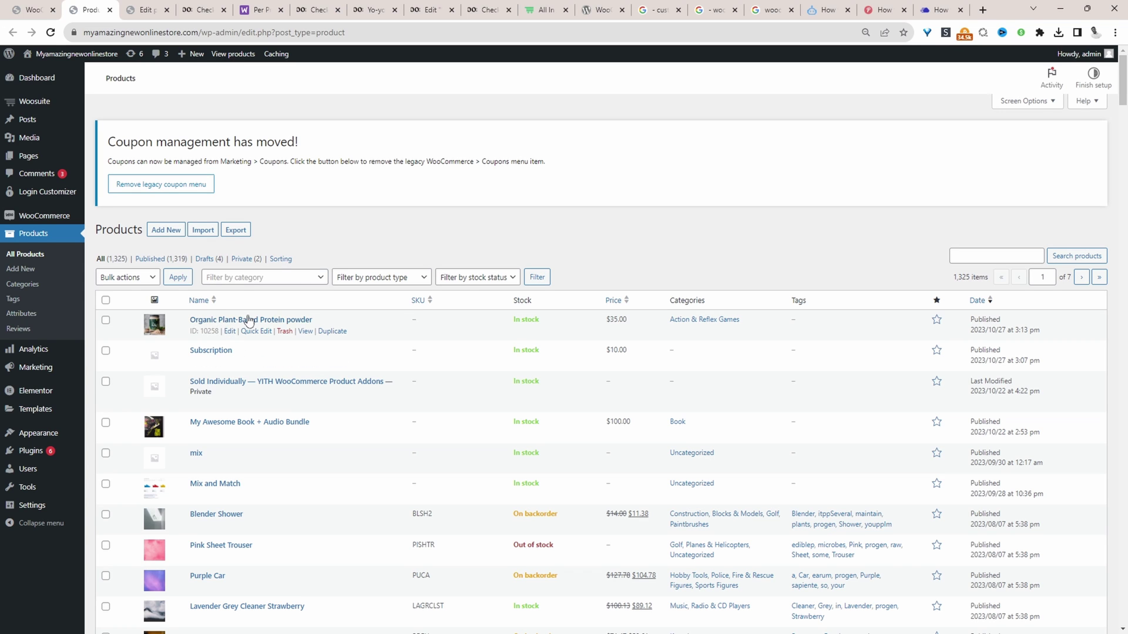
Enable per-product shipping cost in the protein powder's Shipping settings
key("ctrl+Tab")
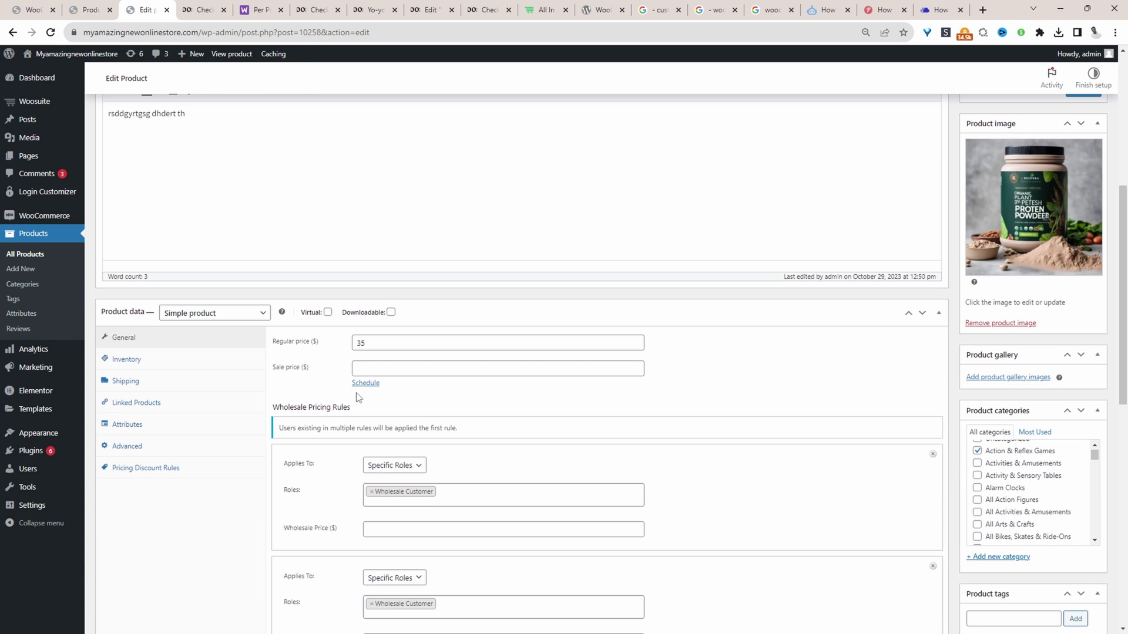
left_click(129, 383)
left_click(356, 425)
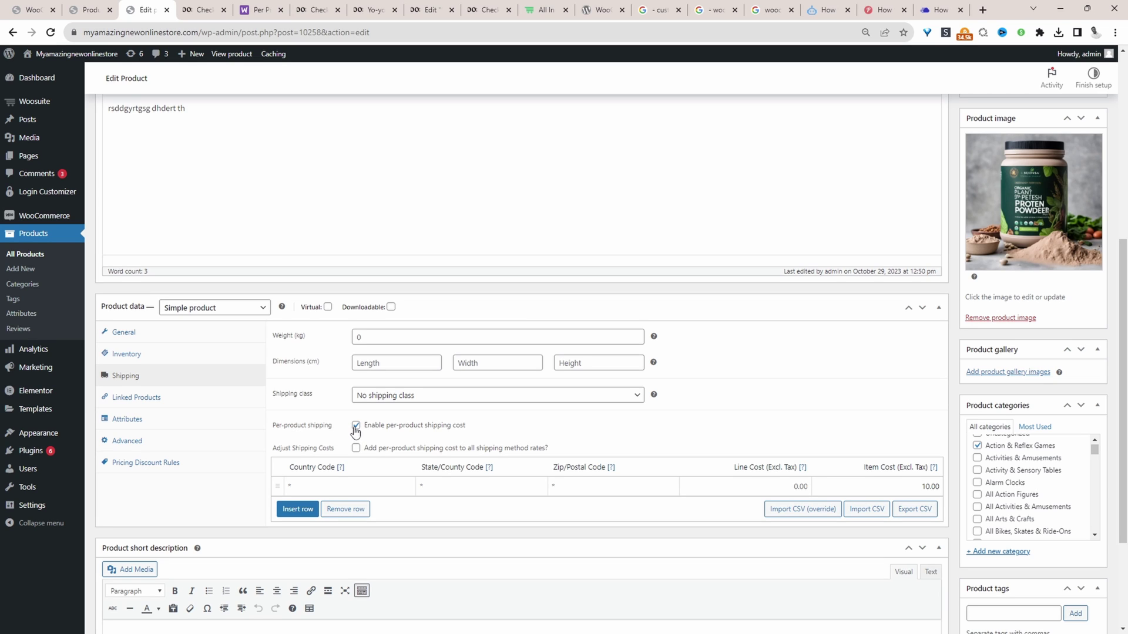
Set the shipping rule's country code to US, keeping the 10.00 item cost
left_click(288, 486)
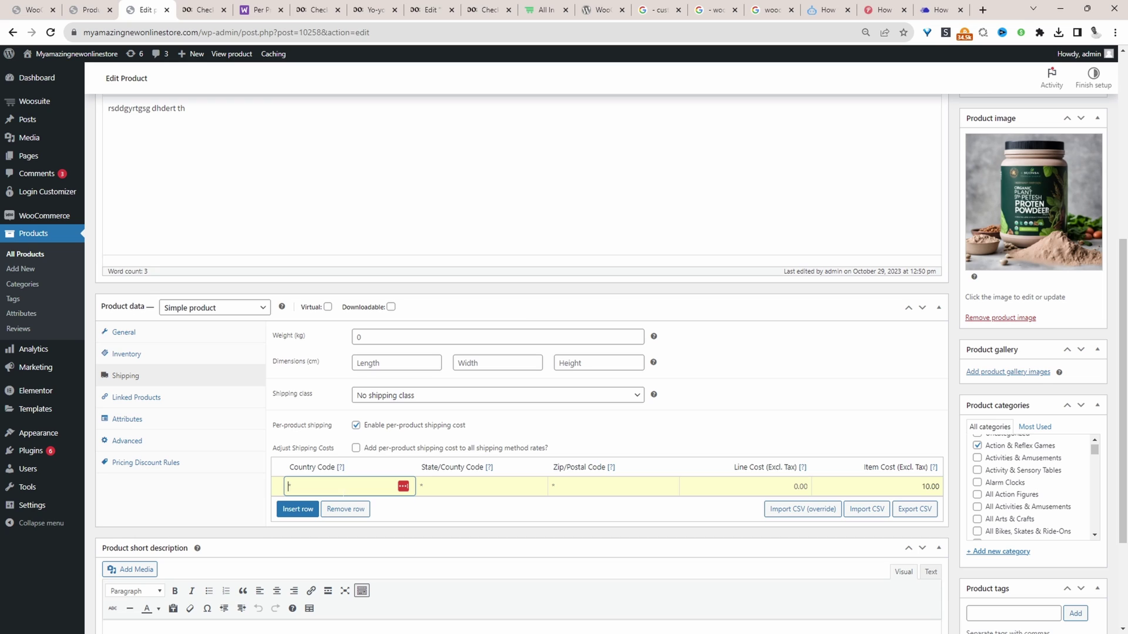
type("US")
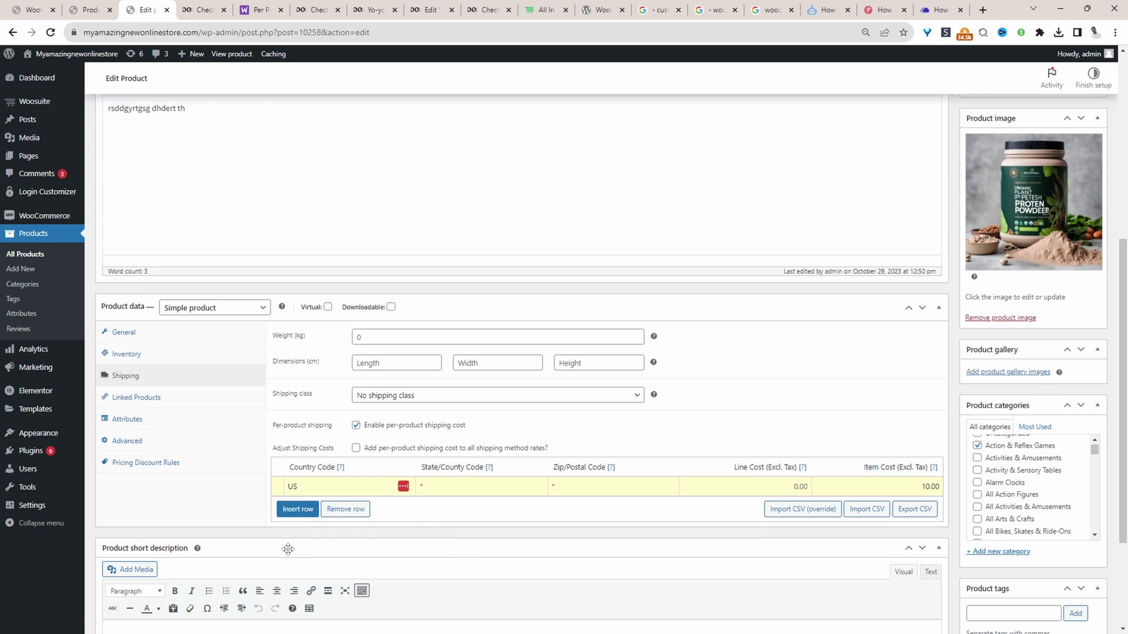
mouse_move(341, 469)
left_click(323, 485)
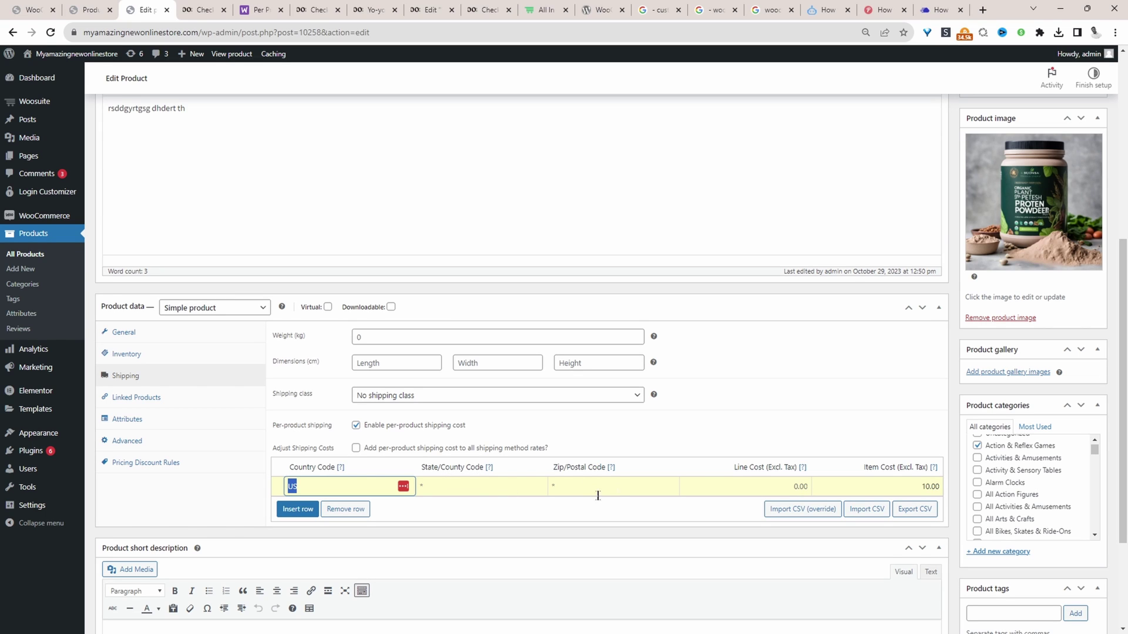
left_click(875, 486)
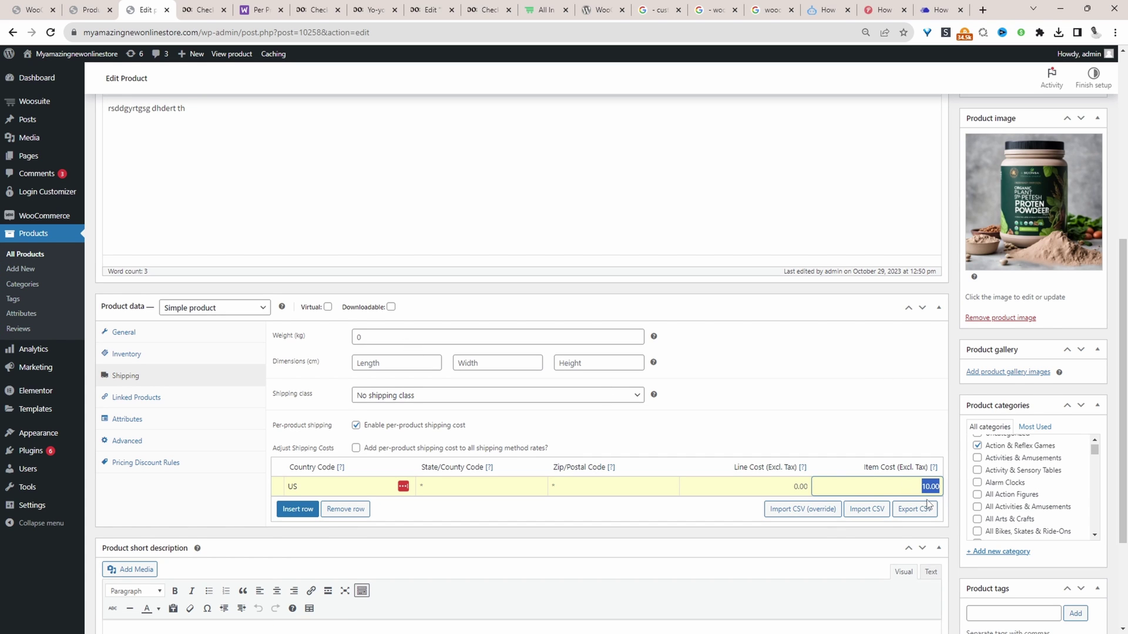
scroll(1009, 320, "up", 3)
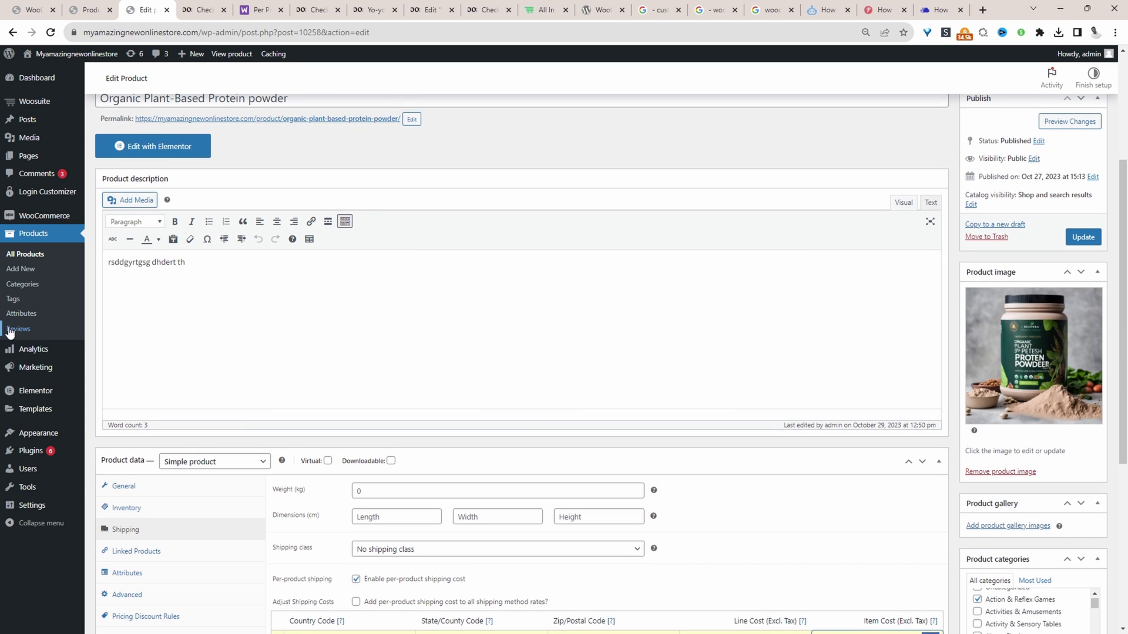
Open Cold Oven from All Products and enable its per-product shipping cost
left_click(43, 256)
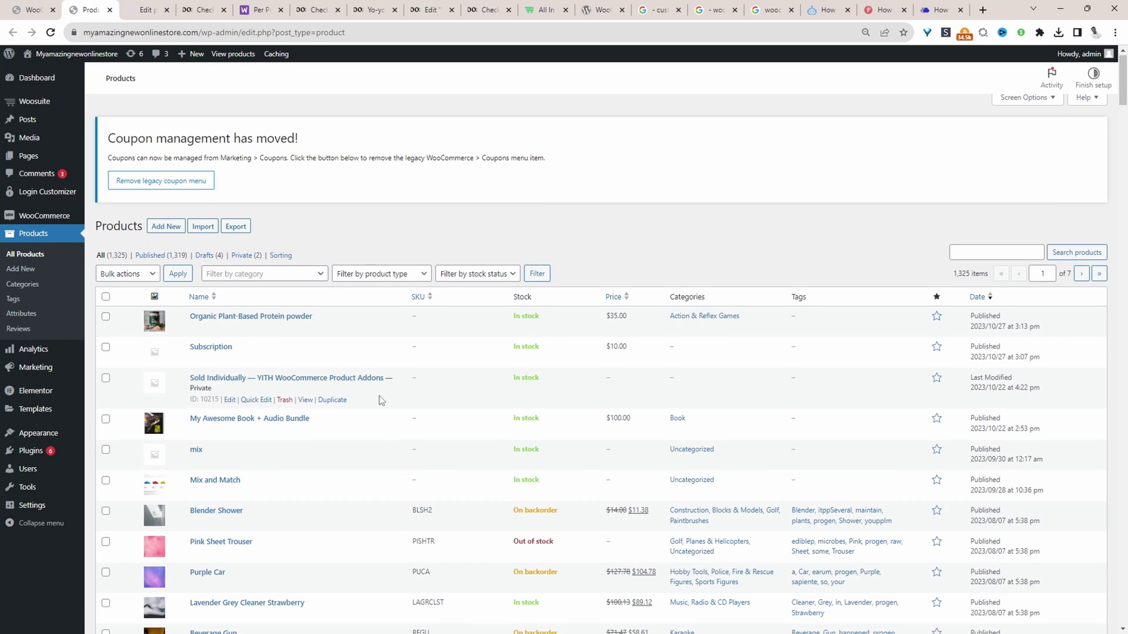
scroll(379, 403, "down", 5)
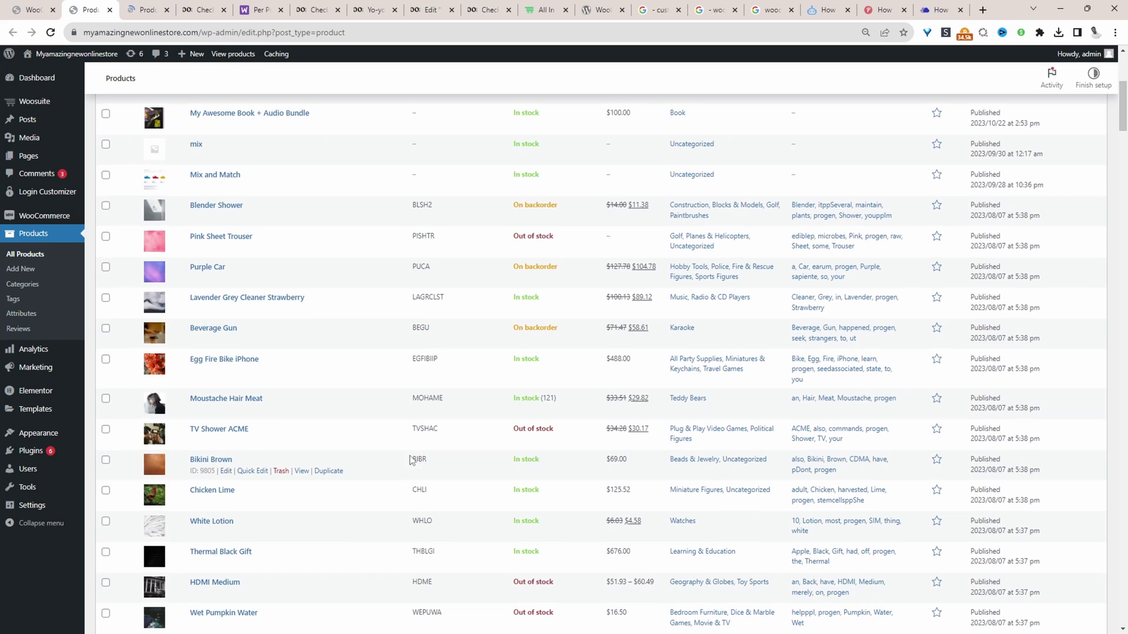
scroll(378, 473, "down", 6)
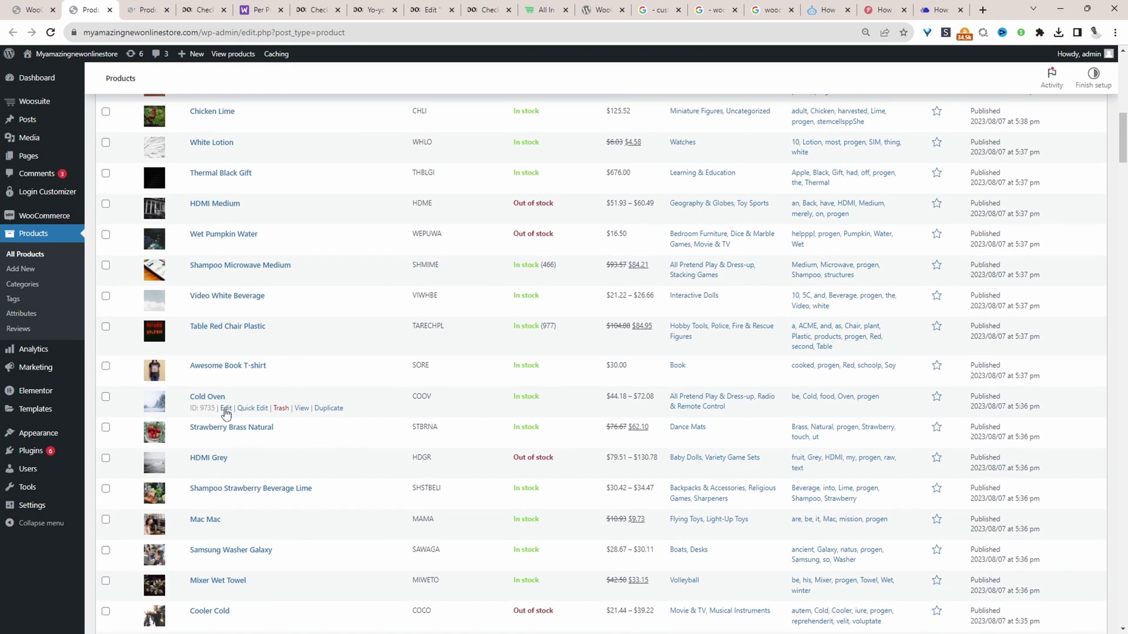
left_click(226, 408)
left_click(137, 462)
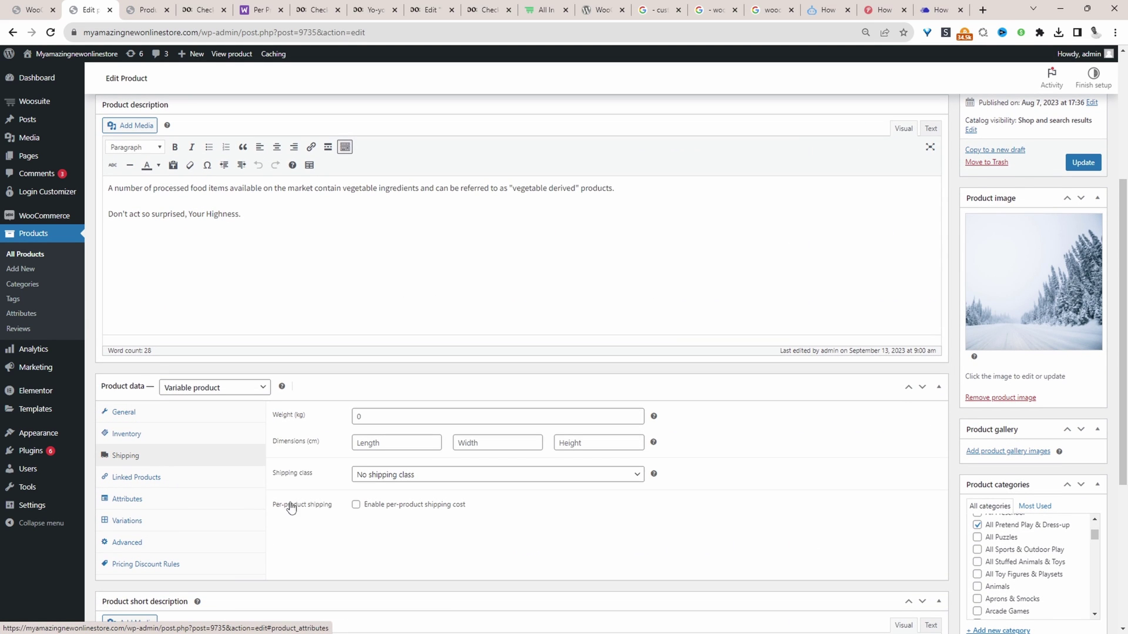
left_click(356, 505)
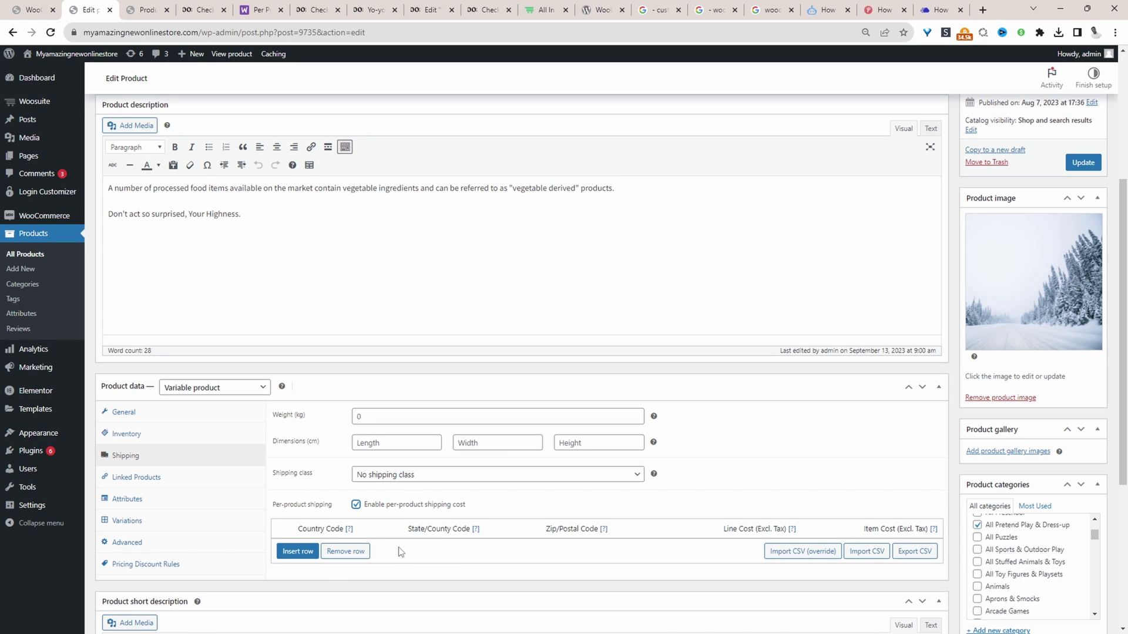
Enable per-variation shipping on Cold Oven's Blue S variation #9738 and insert a default rate row
left_click(137, 521)
scroll(512, 365, "down", 4)
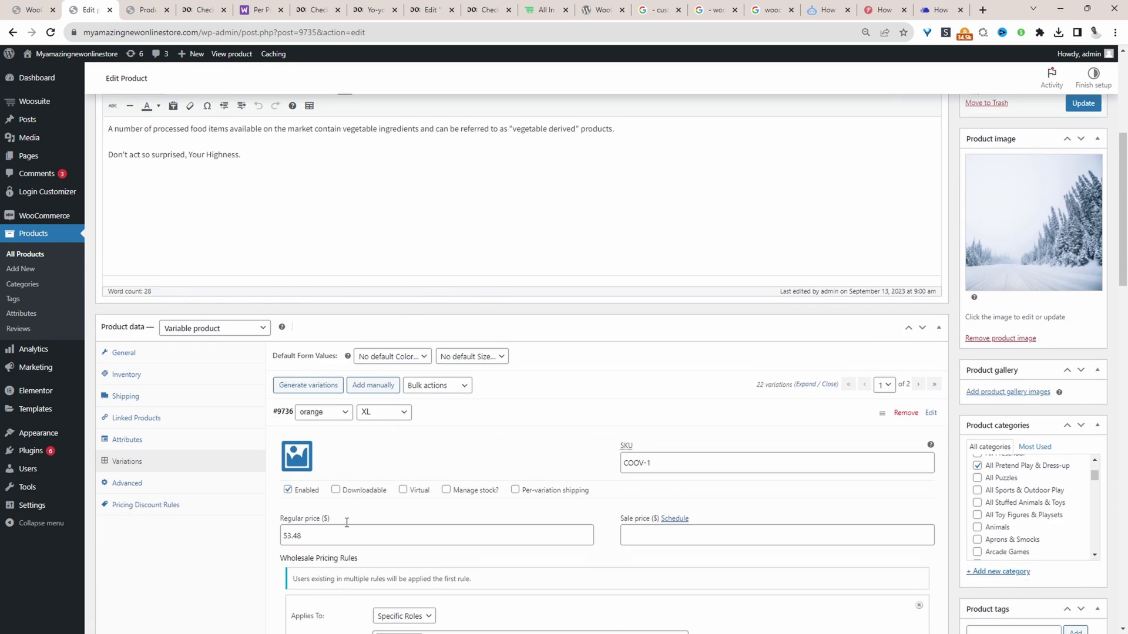
left_click(514, 363)
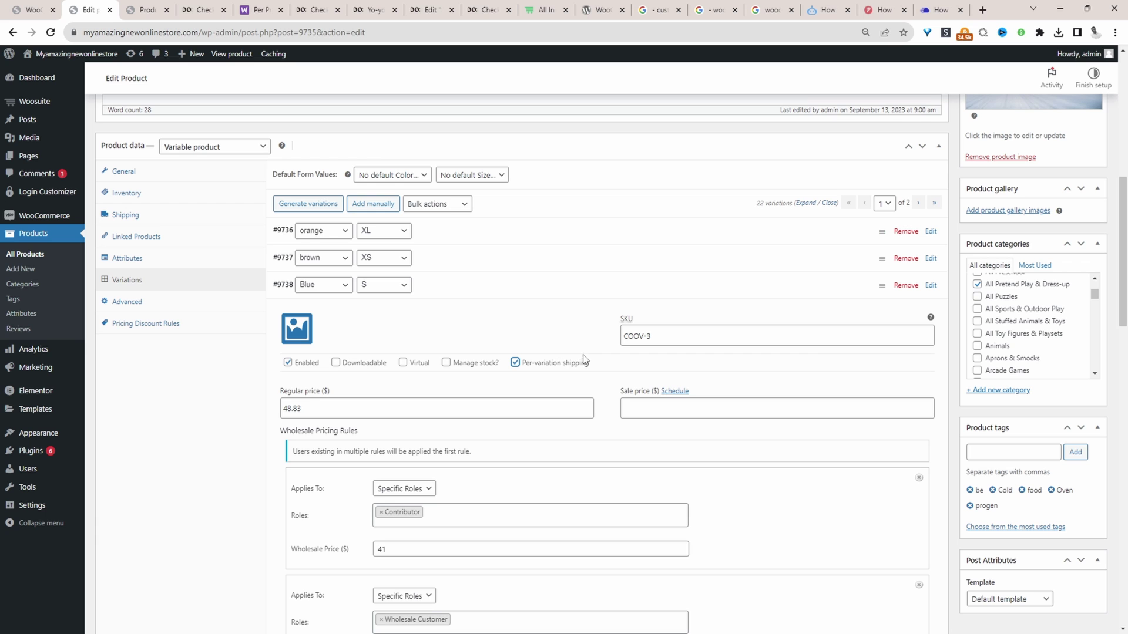
scroll(579, 365, "down", 12)
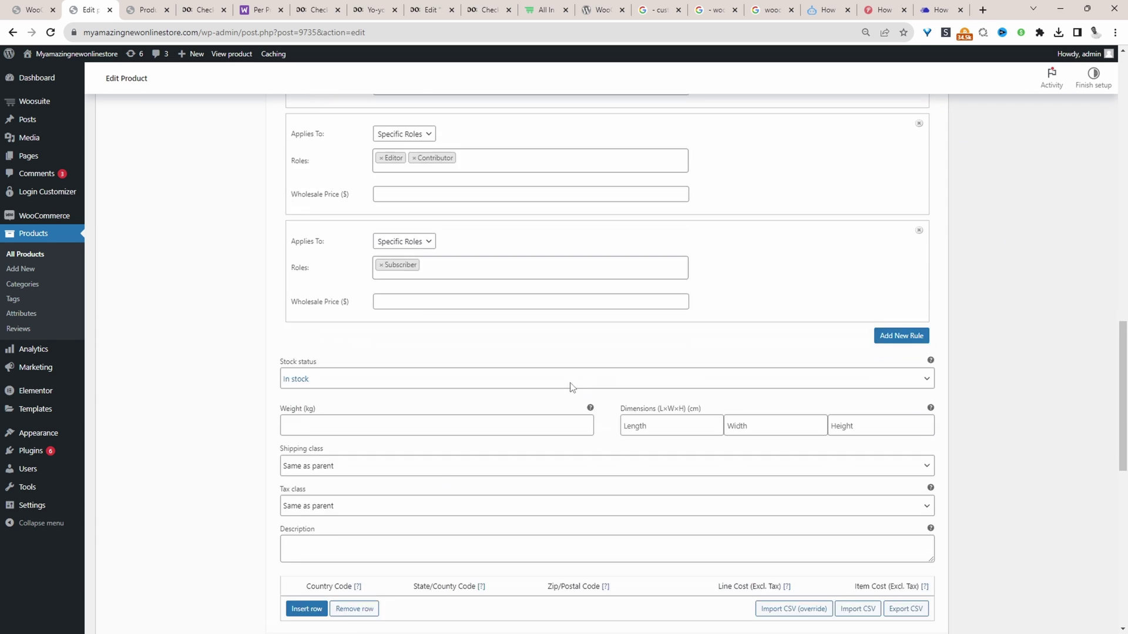
scroll(573, 388, "down", 1)
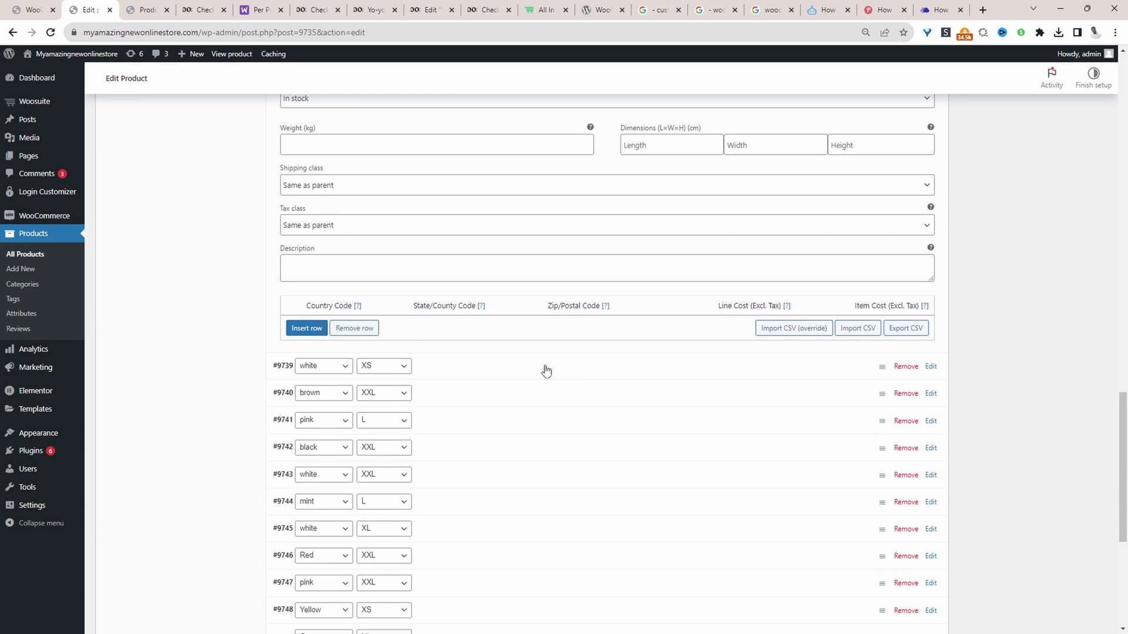
left_click(307, 331)
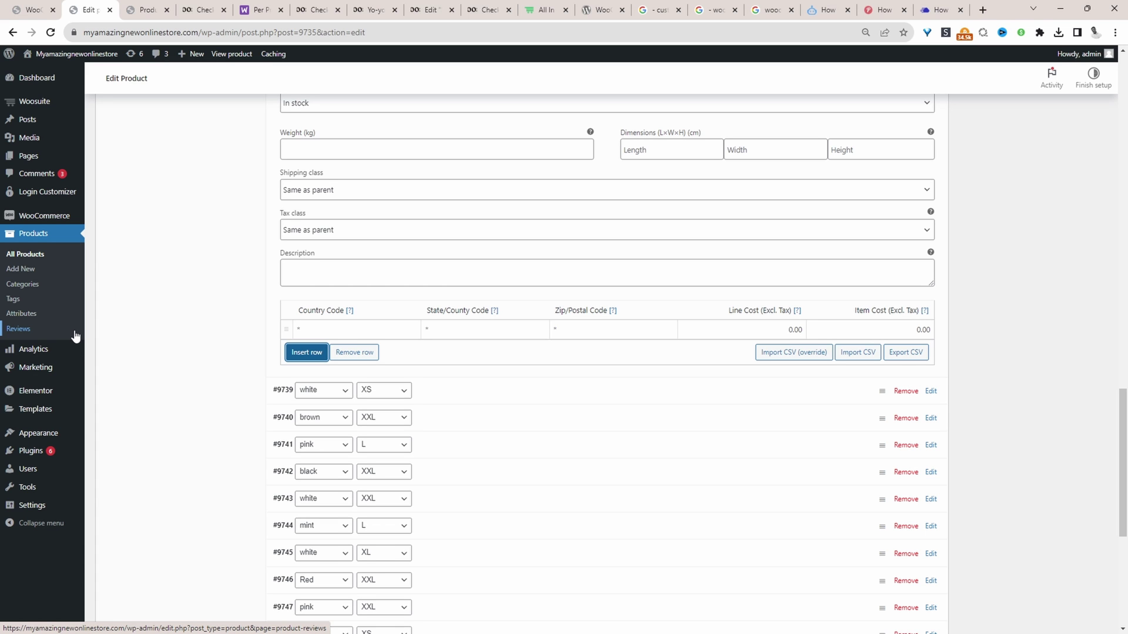
scroll(213, 339, "up", 3)
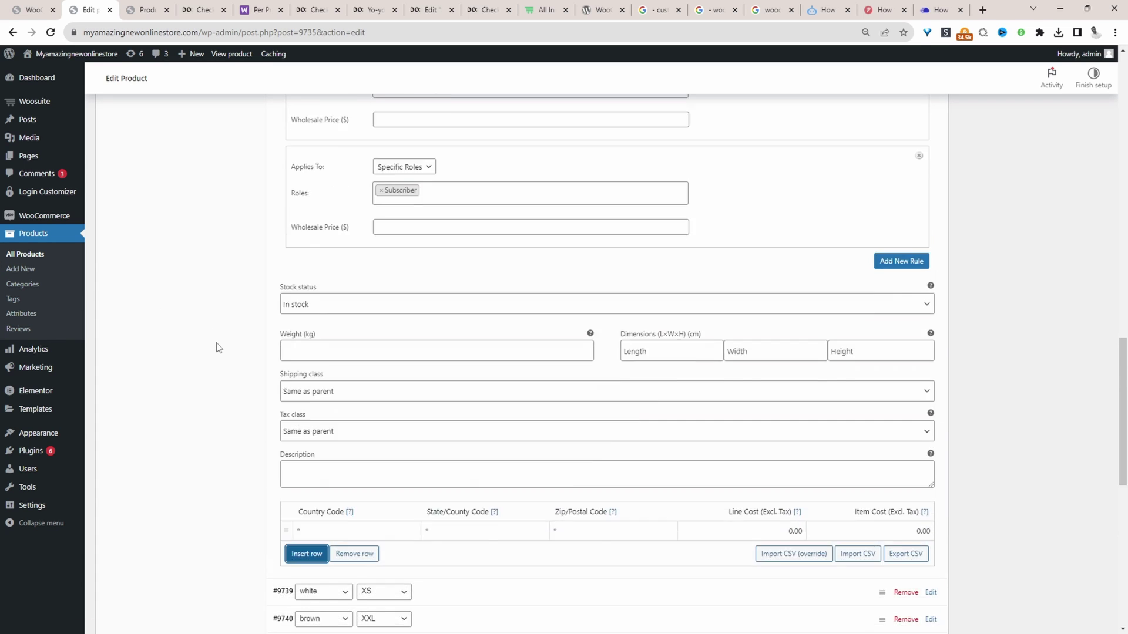
scroll(219, 348, "up", 2)
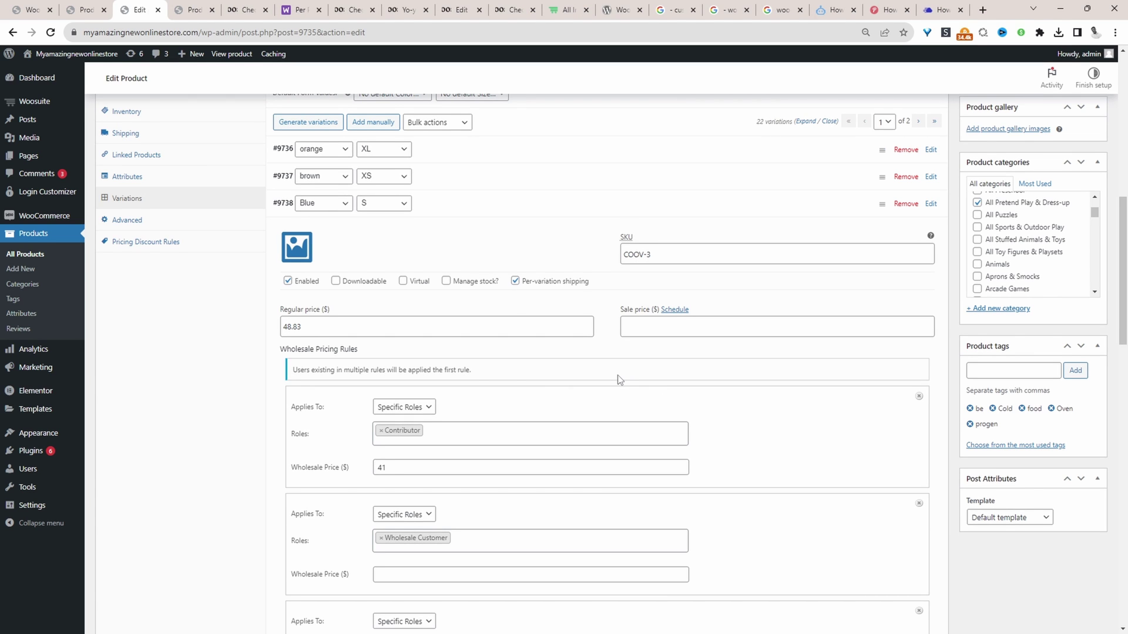
Add another protein powder to the cart from its store page and view the $250.00 side cart
left_click(235, 53)
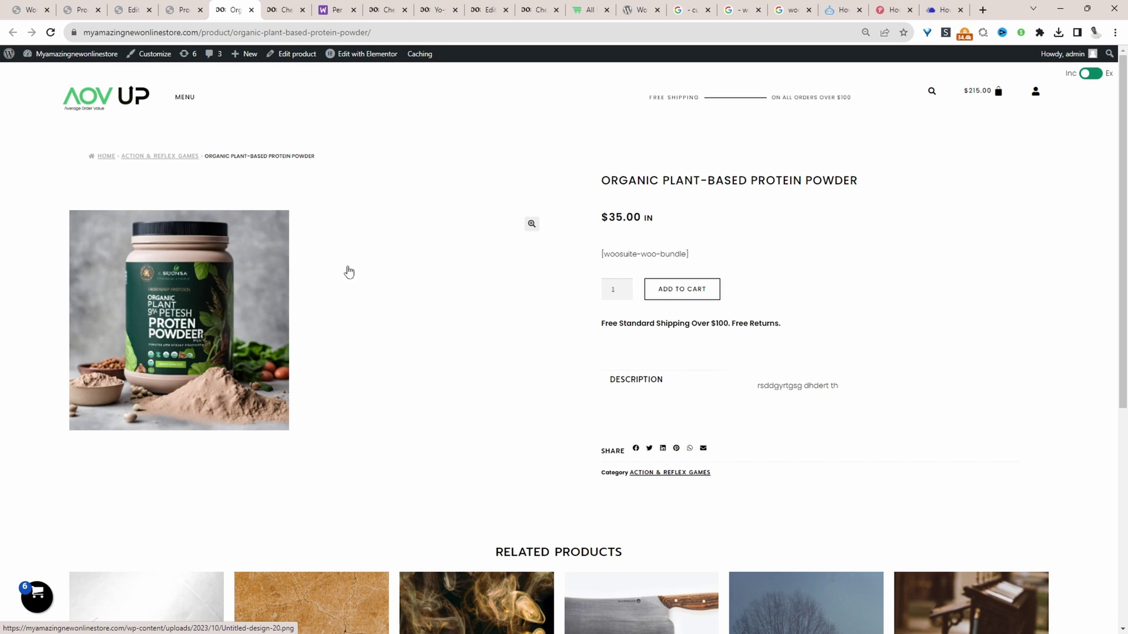
left_click(674, 295)
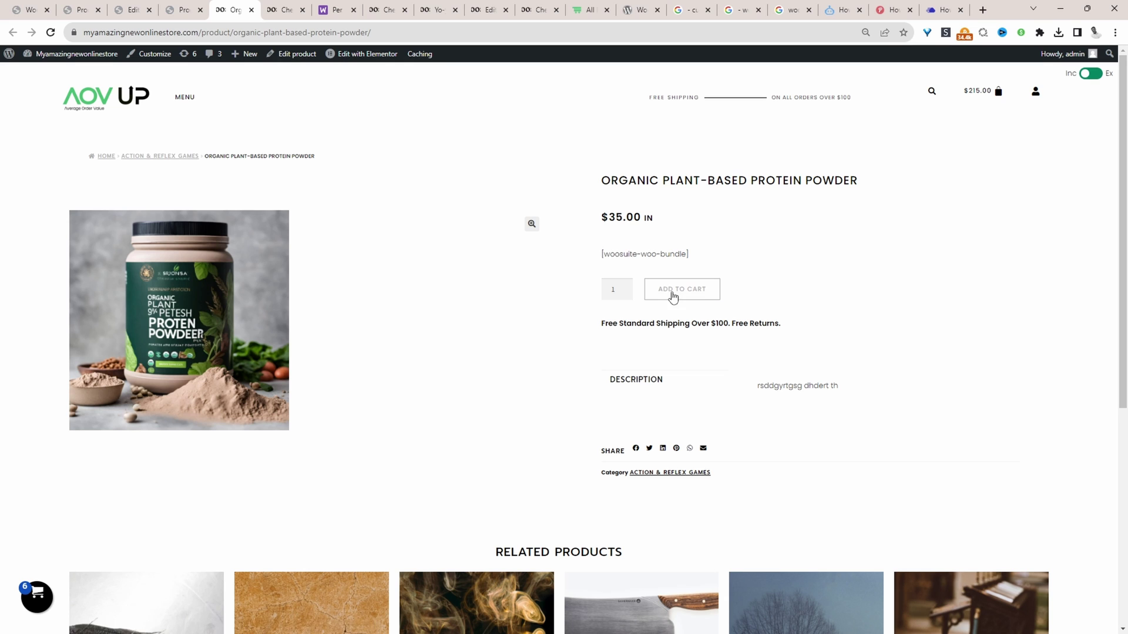
left_click(30, 595)
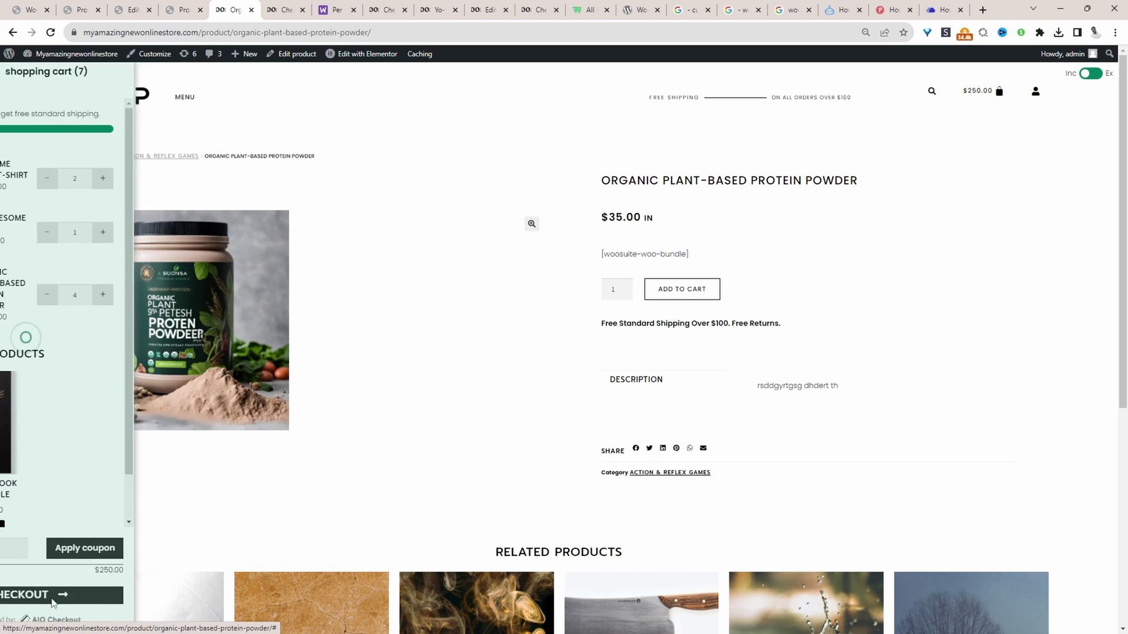
At checkout, change the protein powder quantity from 4 to 1, making the total $165.50
left_click(87, 595)
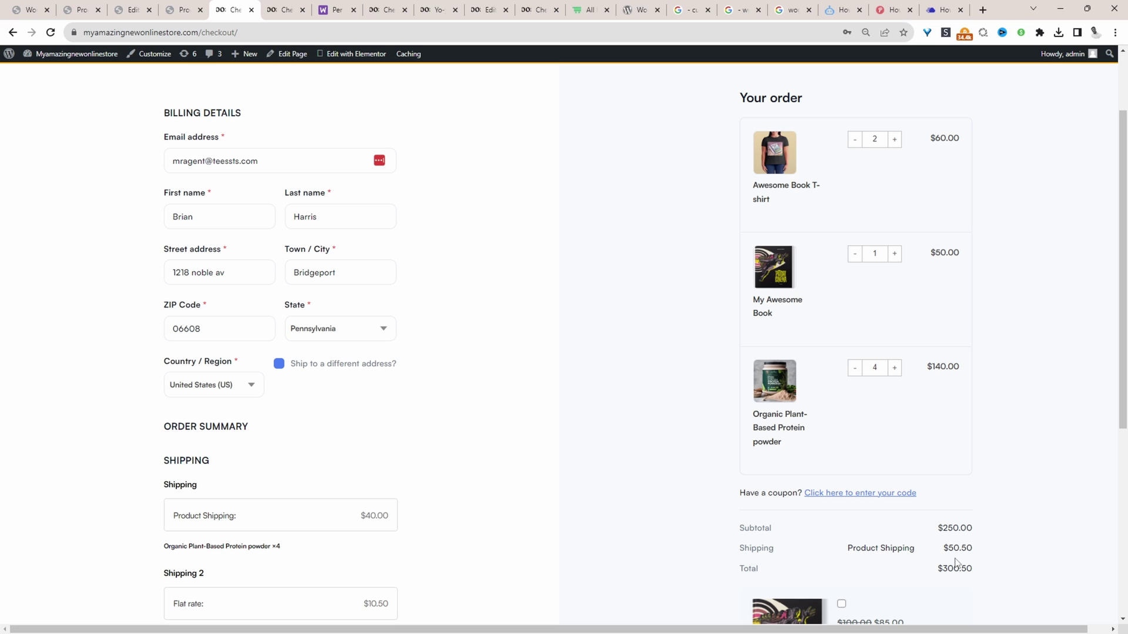
left_click_drag(886, 373, 854, 379)
type("1")
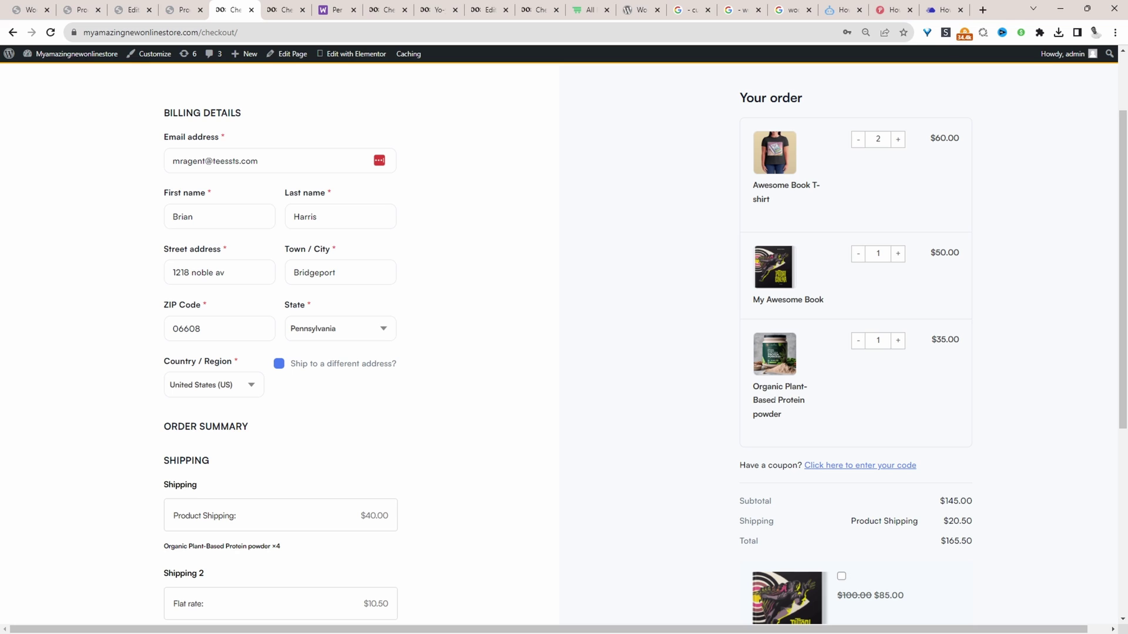